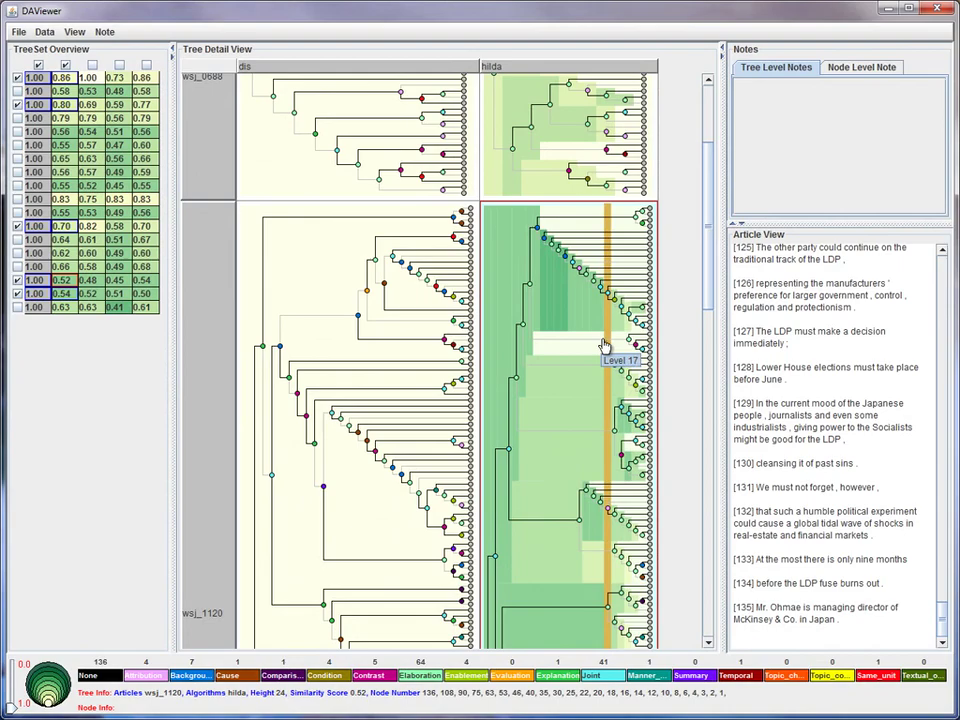
Inspect the levels and nodes of the hilda and dis trees for article wsj_1120.
{"action": "left_click", "coordinate": [606, 343]}
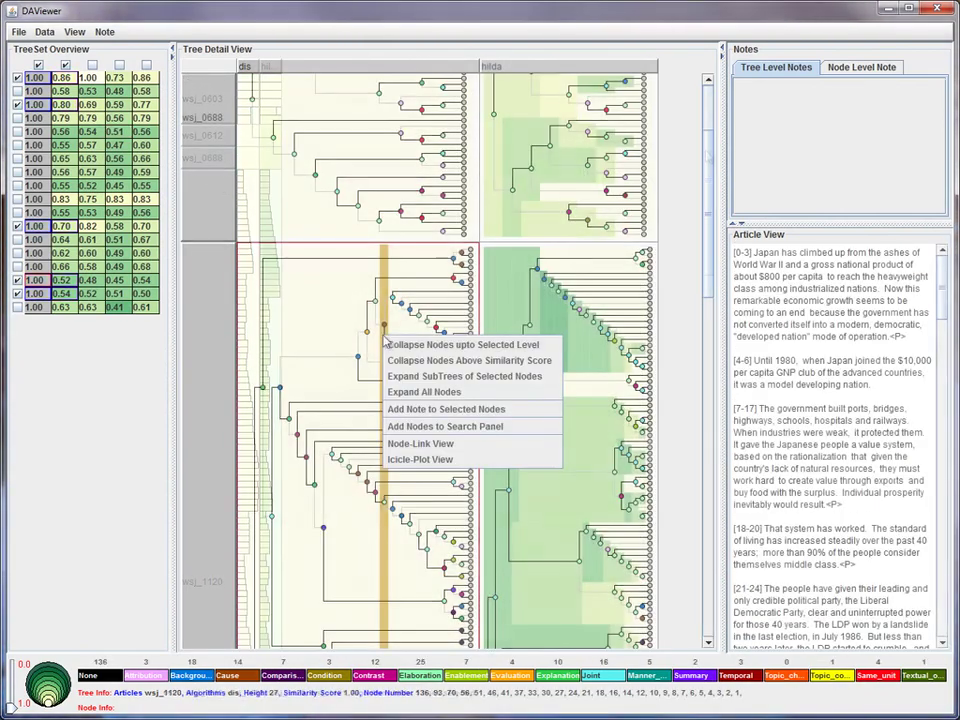
{"action": "left_click", "coordinate": [549, 279]}
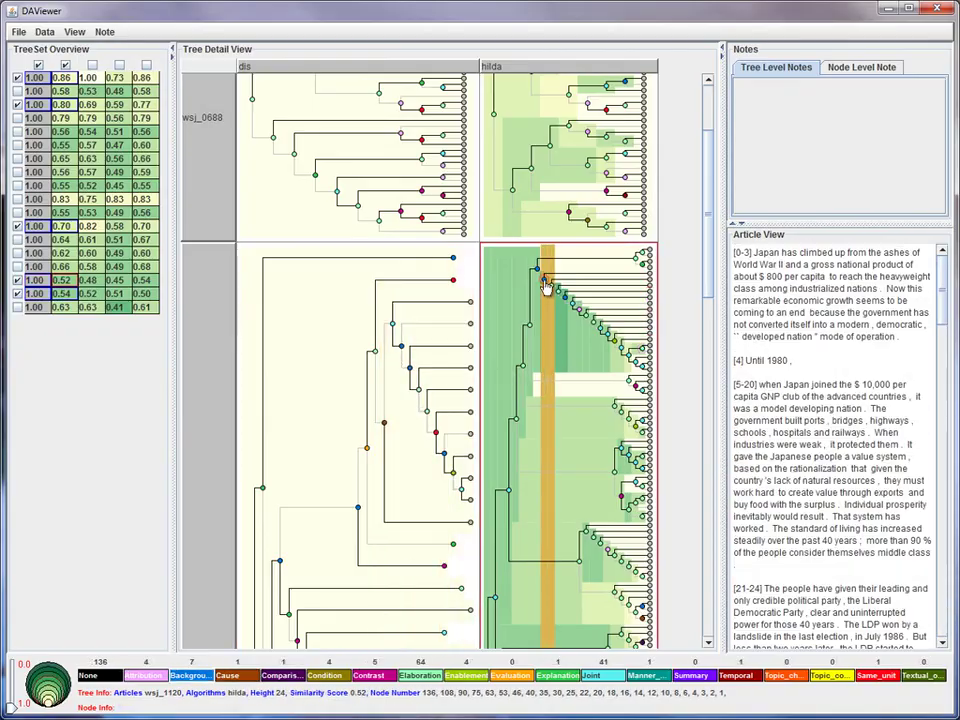
{"action": "right_click", "coordinate": [551, 317]}
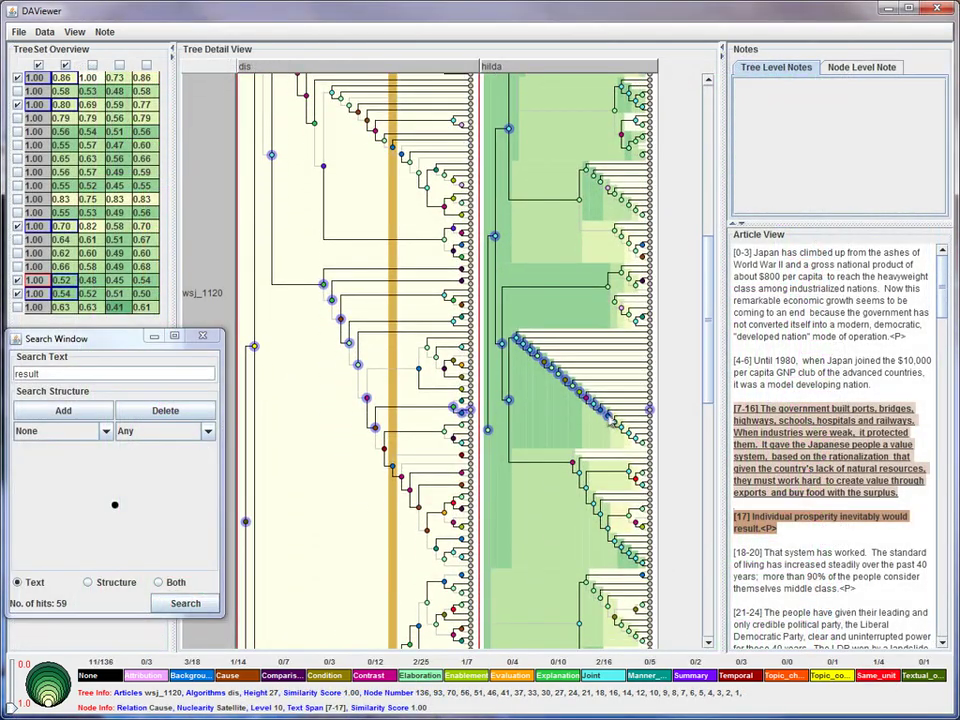
{"action": "left_click", "coordinate": [374, 428]}
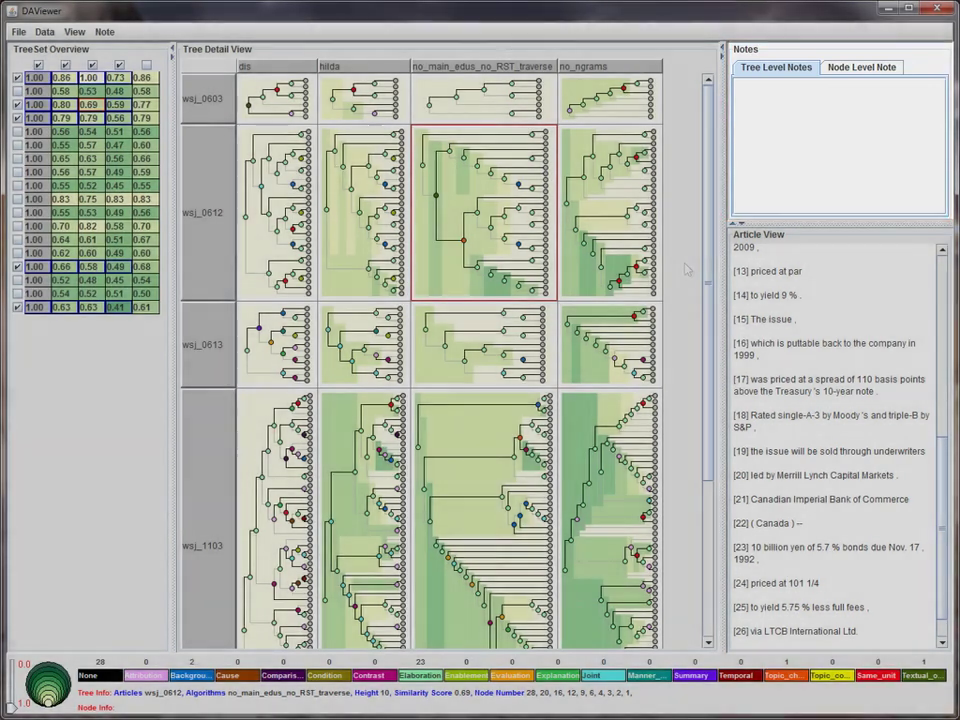
{"action": "key", "text": "ctrl+f"}
{"action": "left_click_drag", "start_coordinate": [902, 141], "coordinate": [778, 155]}
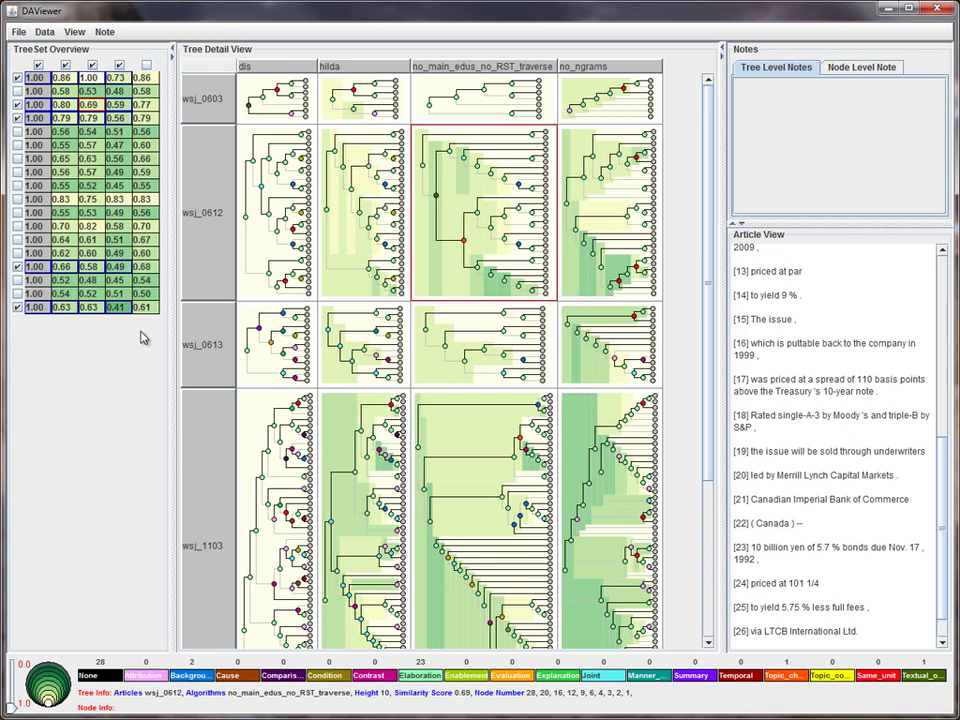
Select the no_ngrams tree of wsj_0617 in the overview, and hide the no_ngrams and no_main_edus_no_RST_traverse algorithm columns.
{"action": "left_click", "coordinate": [118, 134]}
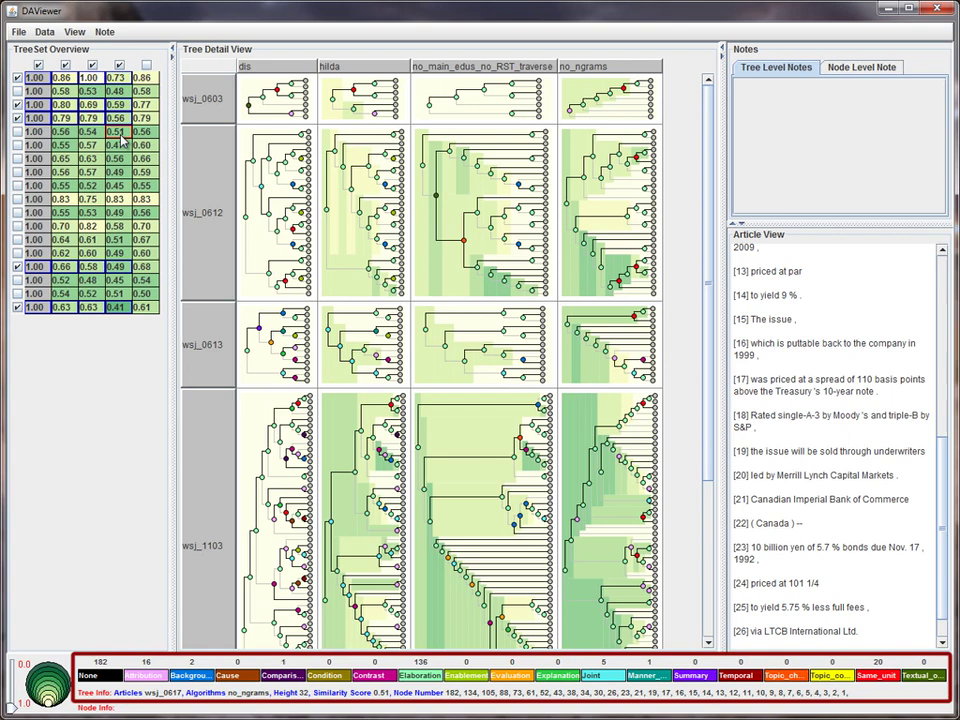
{"action": "left_click", "coordinate": [92, 64]}
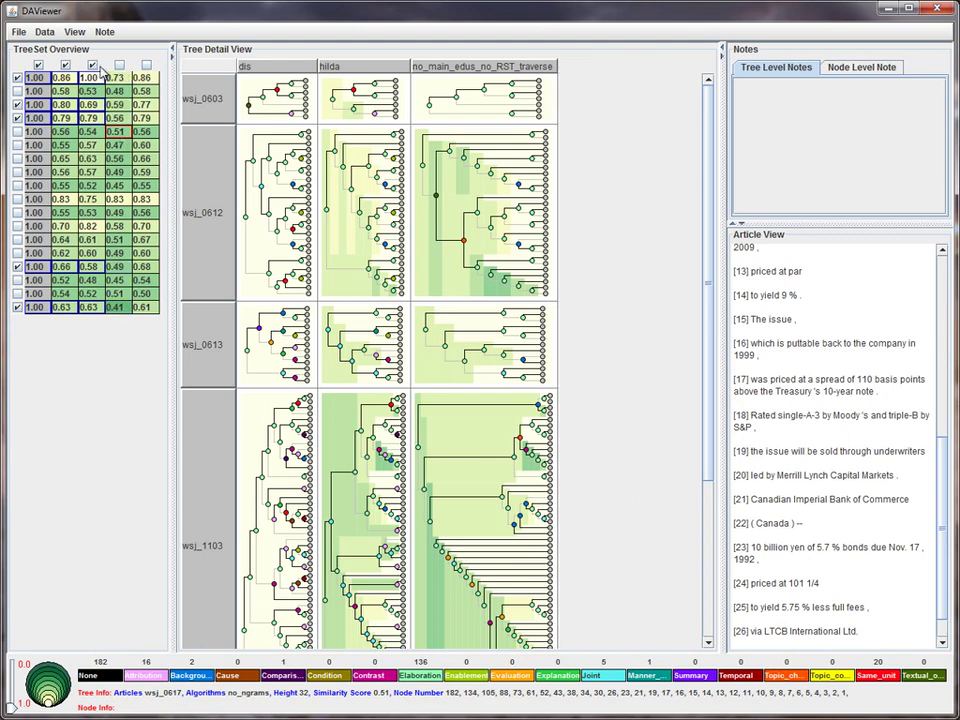
{"action": "left_click", "coordinate": [92, 65]}
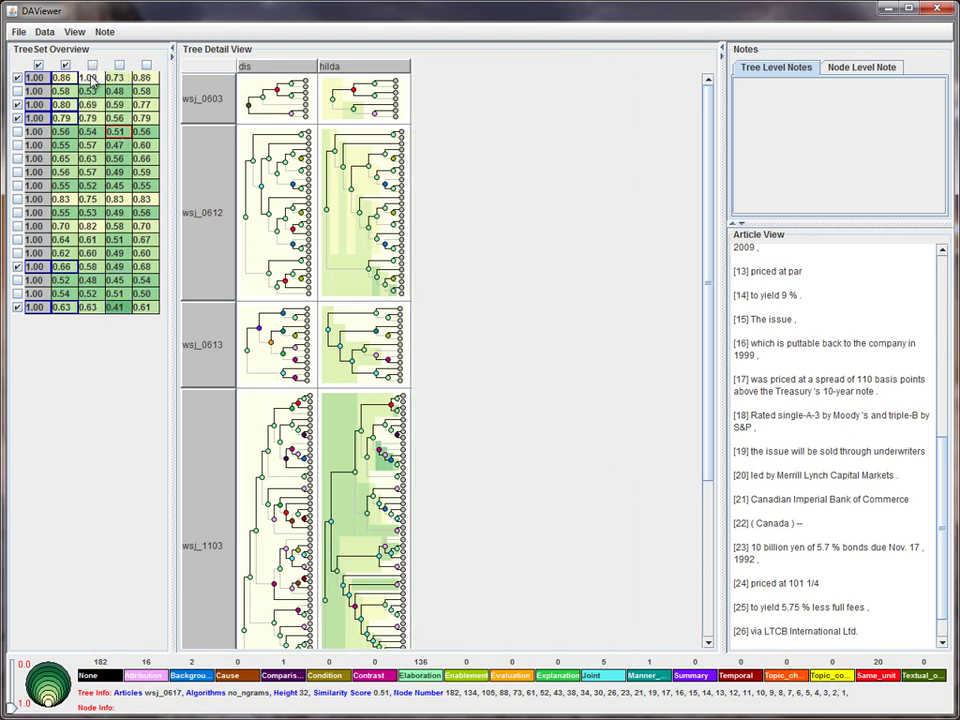
Limit the displayed articles to wsj_0603, wsj_0612, wsj_0688, wsj_1120 and wsj_1121.
{"action": "left_click", "coordinate": [17, 118]}
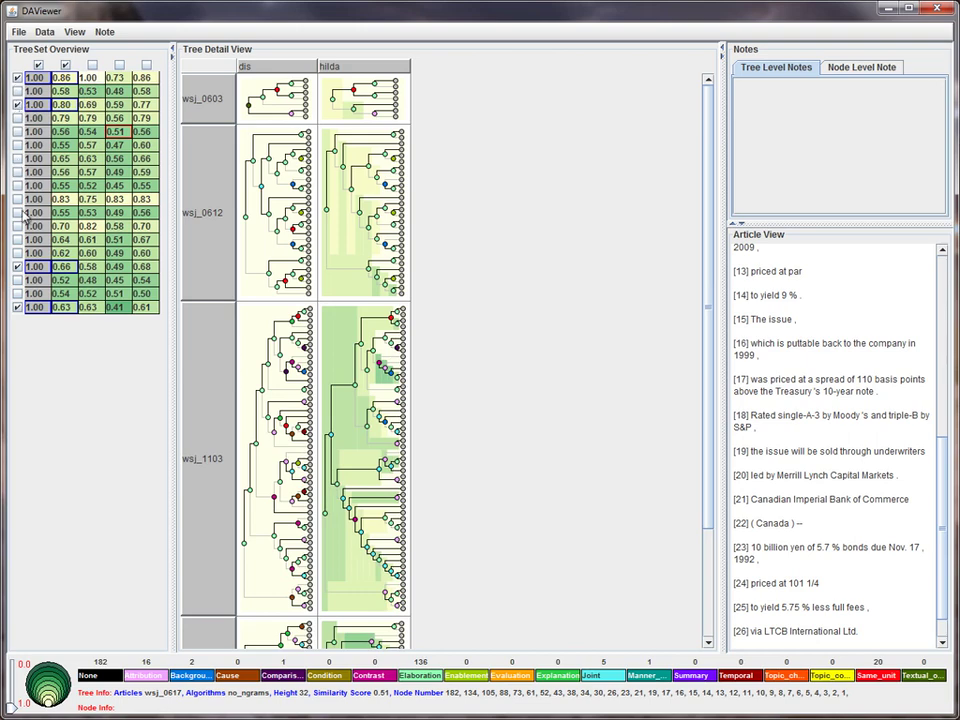
{"action": "left_click", "coordinate": [17, 266]}
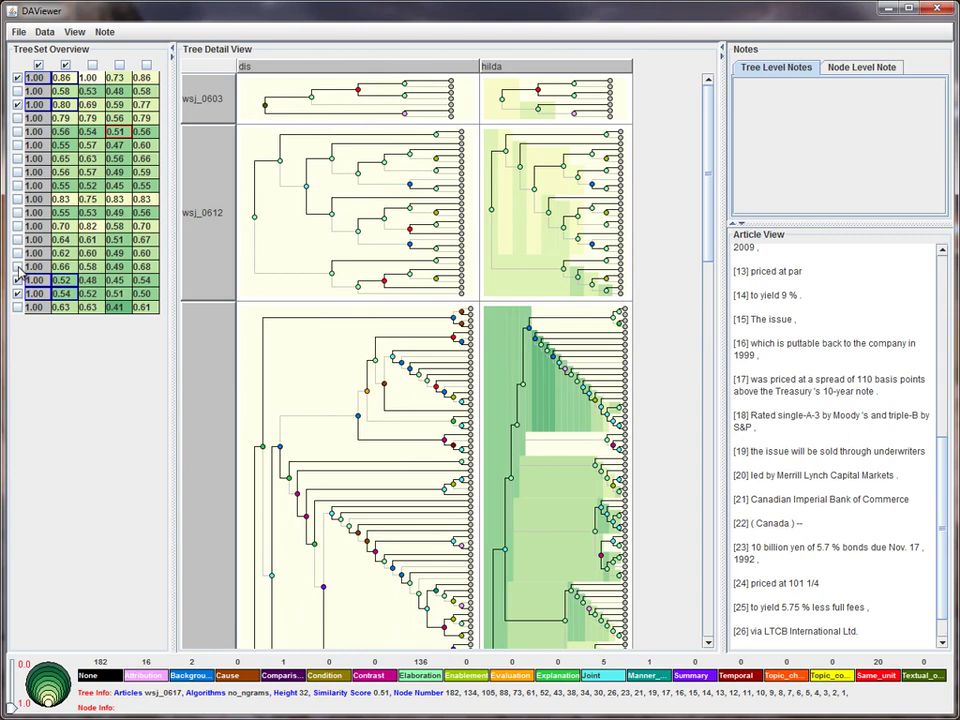
{"action": "left_click", "coordinate": [17, 226]}
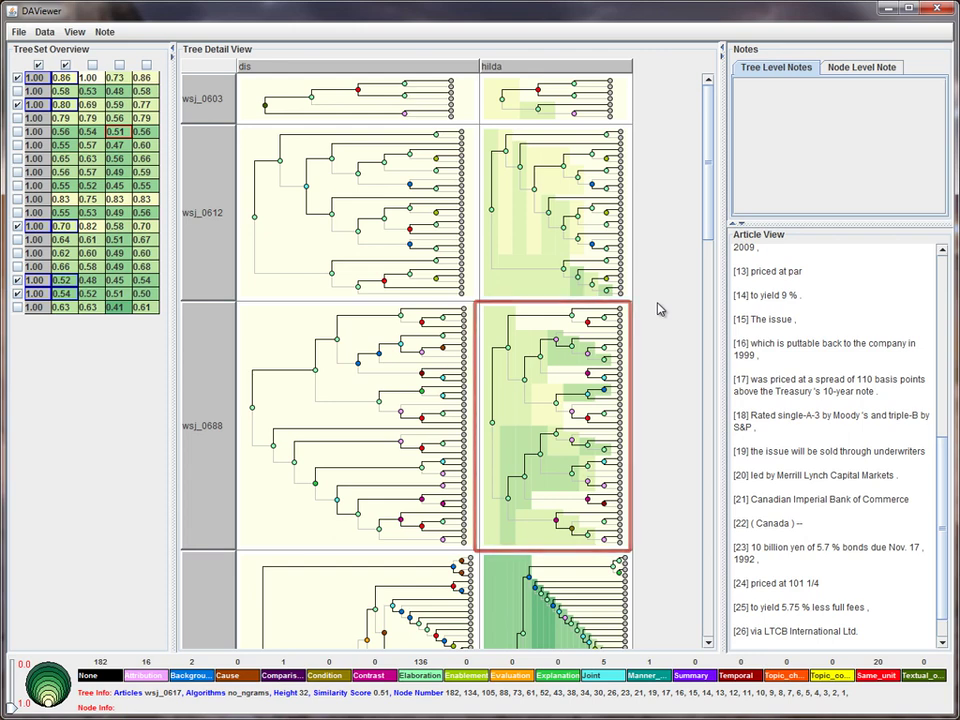
Collapse the article rows wsj_0612, wsj_0688, wsj_1120 and wsj_1121 to their compact view.
{"action": "left_click", "coordinate": [204, 246]}
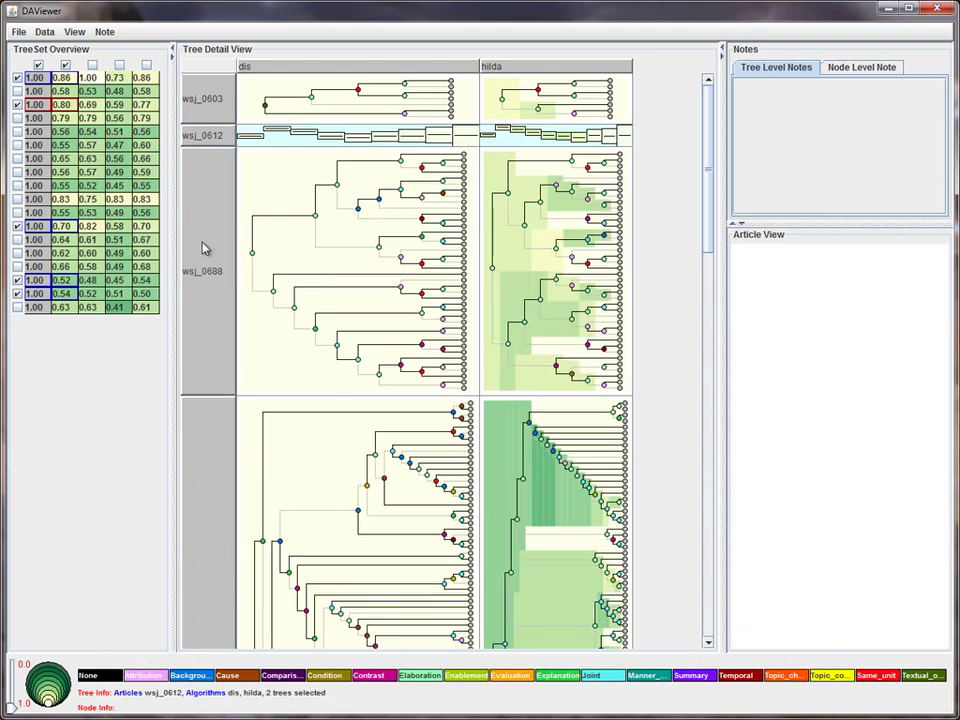
{"action": "left_click", "coordinate": [205, 305]}
{"action": "left_click", "coordinate": [207, 338]}
{"action": "left_click", "coordinate": [208, 339]}
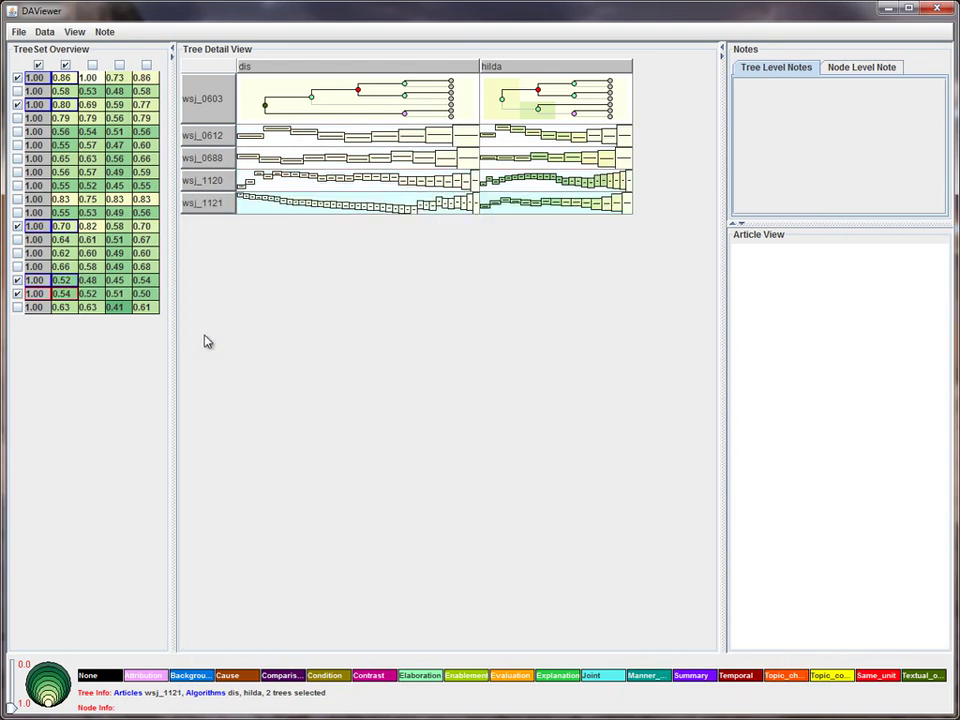
Expand the wsj_1121, wsj_1120 and wsj_0688 rows, and collapse the dis and hilda columns for a compact comparison of article wsj_1120.
{"action": "left_click", "coordinate": [206, 205]}
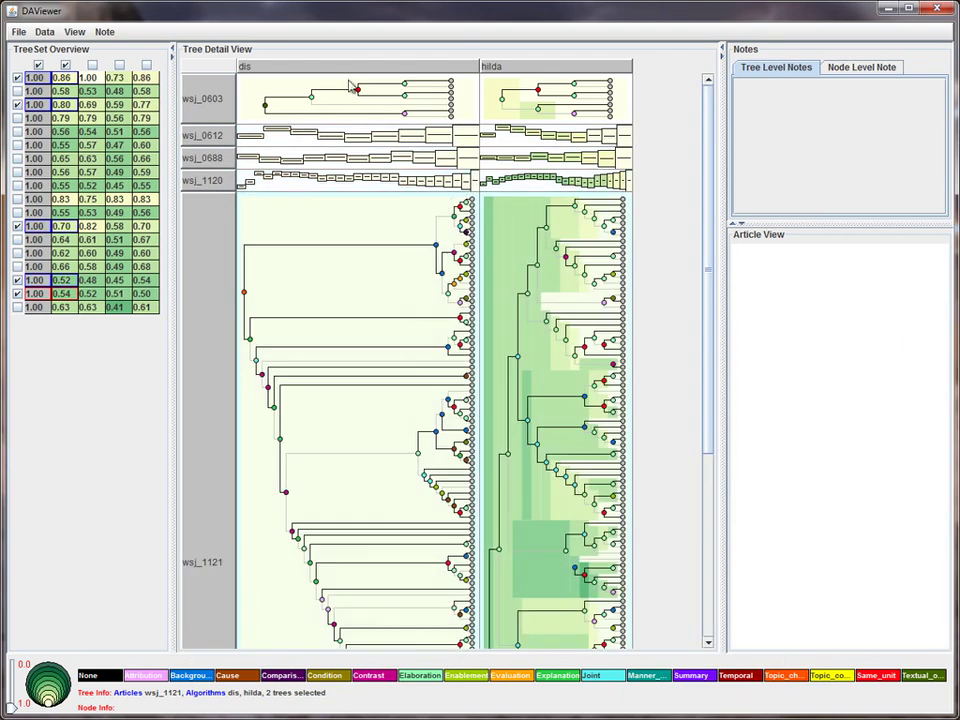
{"action": "left_click", "coordinate": [349, 66]}
{"action": "left_click", "coordinate": [218, 180]}
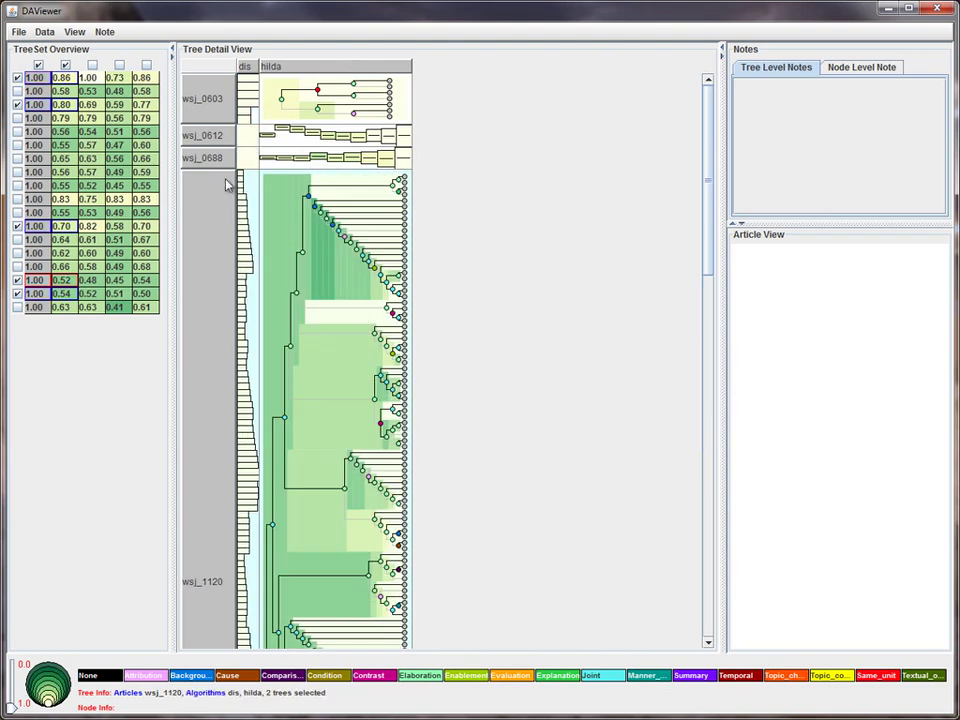
{"action": "left_click", "coordinate": [264, 64]}
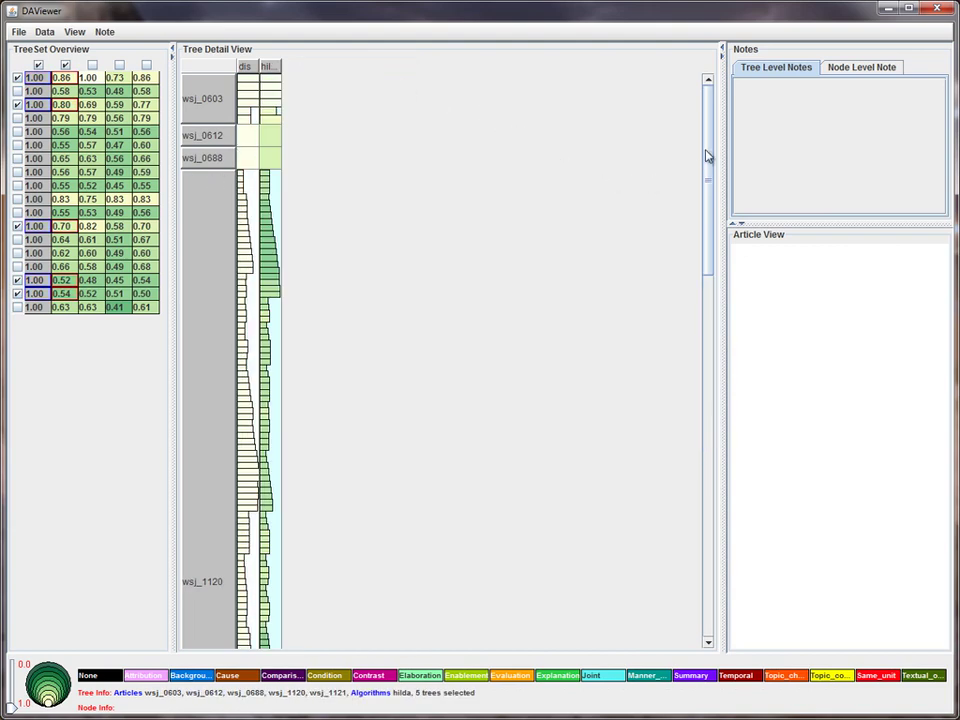
{"action": "mouse_move", "coordinate": [707, 154]}
{"action": "left_mouse_down"}
{"action": "mouse_move", "coordinate": [716, 438]}
{"action": "mouse_move", "coordinate": [697, 154]}
{"action": "left_mouse_up"}
{"action": "left_click", "coordinate": [203, 160]}
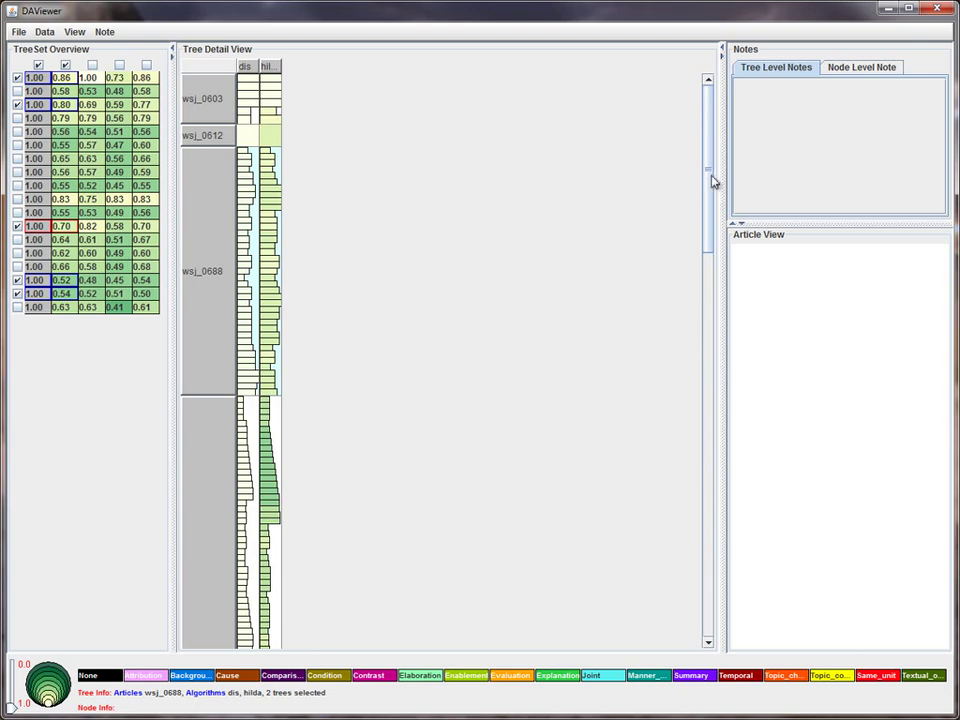
{"action": "left_click_drag", "start_coordinate": [714, 180], "coordinate": [708, 240]}
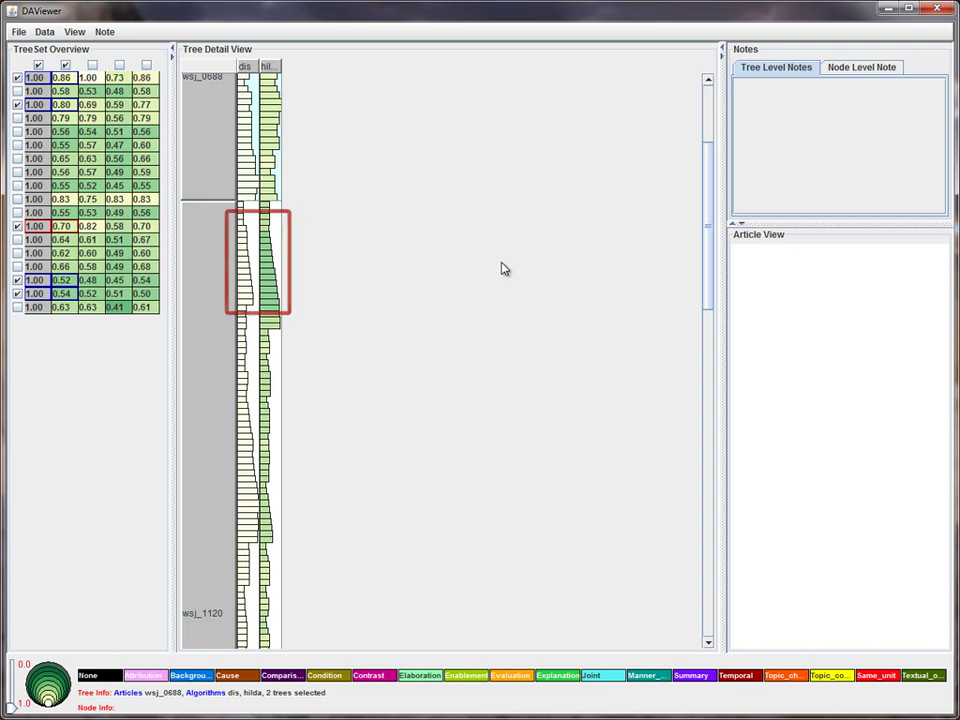
Expand the dis and hilda columns back to full trees and select the hilda tree of wsj_1120.
{"action": "left_click", "coordinate": [250, 68]}
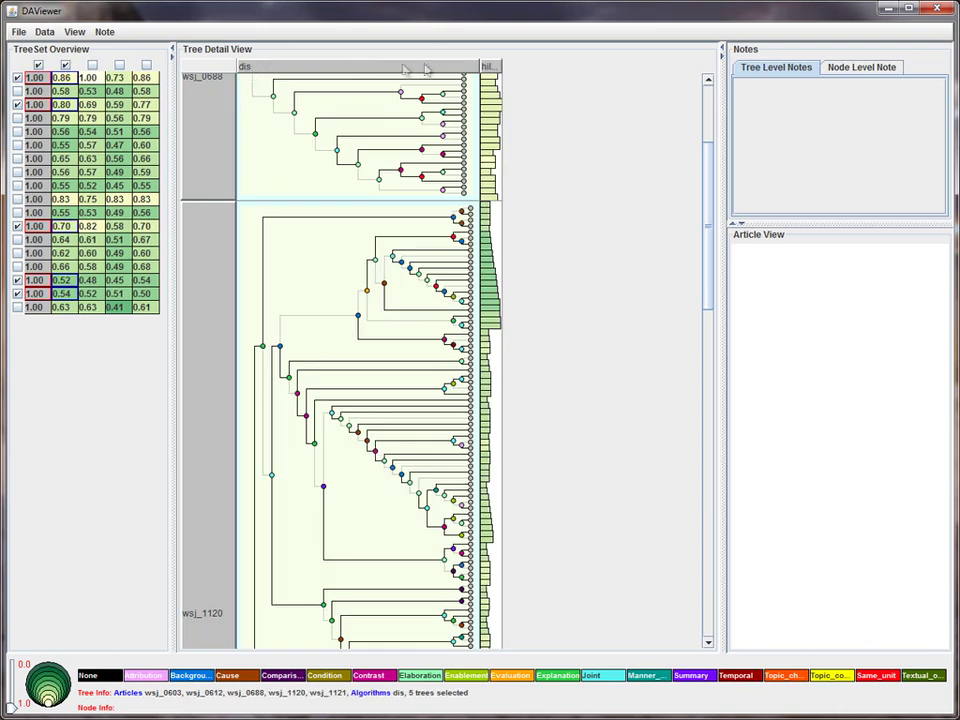
{"action": "left_click", "coordinate": [489, 68]}
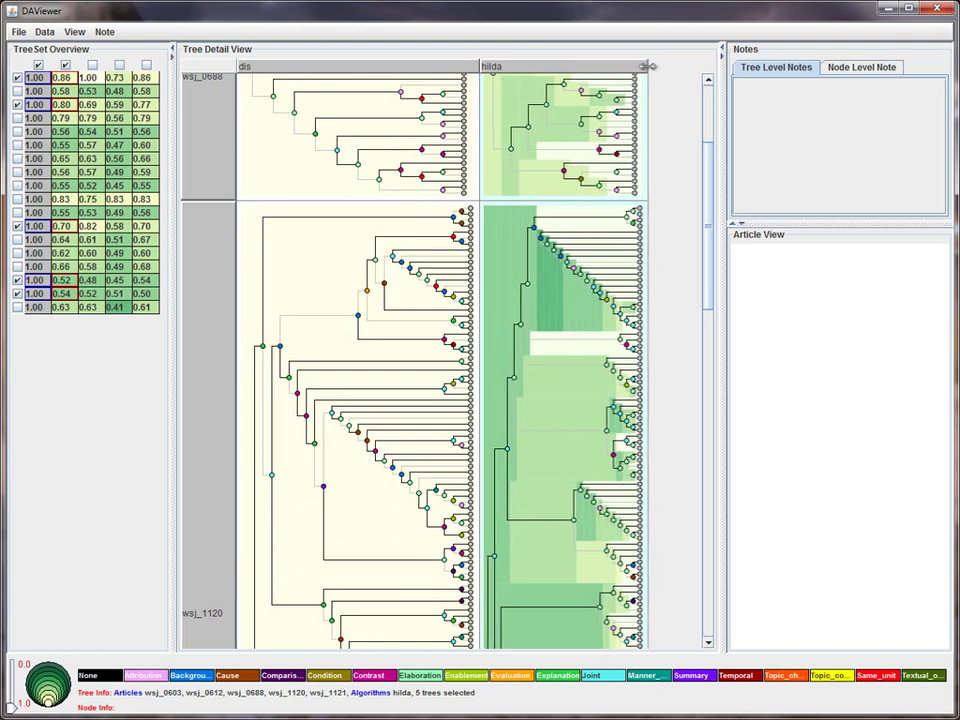
{"action": "left_click", "coordinate": [566, 347]}
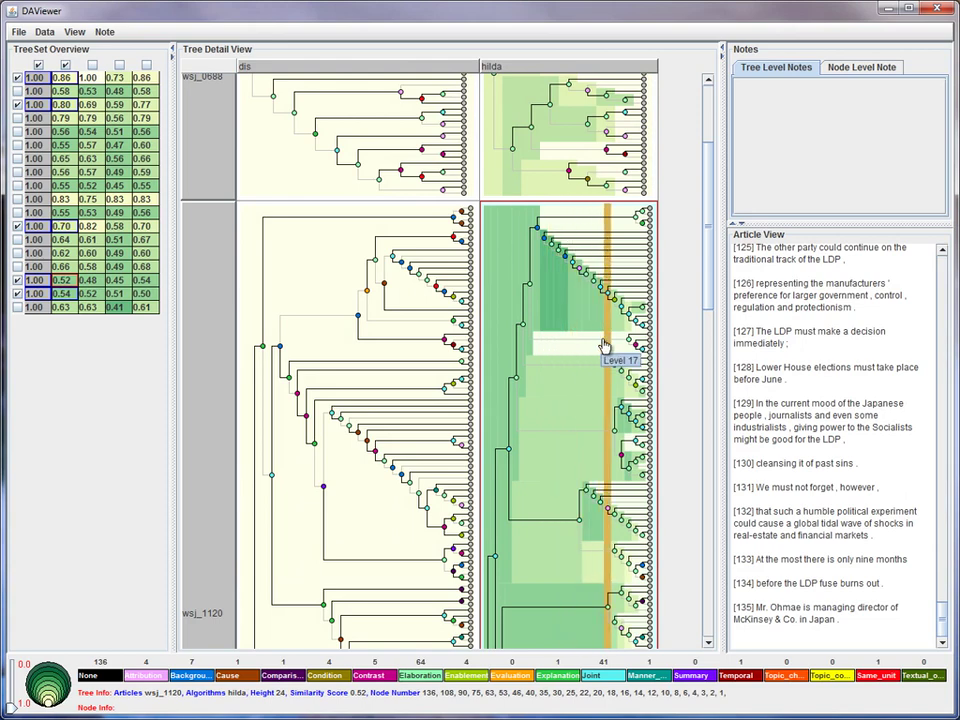
Examine the deeper levels of the wsj_1120 hilda tree, including Levels 17 and 19.
{"action": "left_click", "coordinate": [604, 346]}
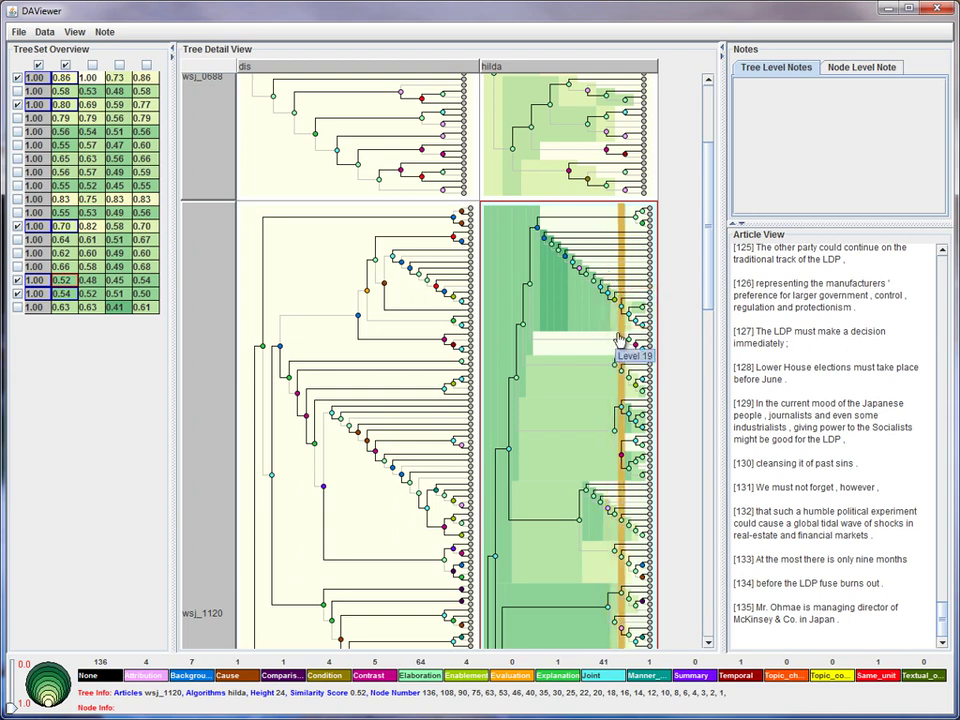
{"action": "mouse_move", "coordinate": [645, 314]}
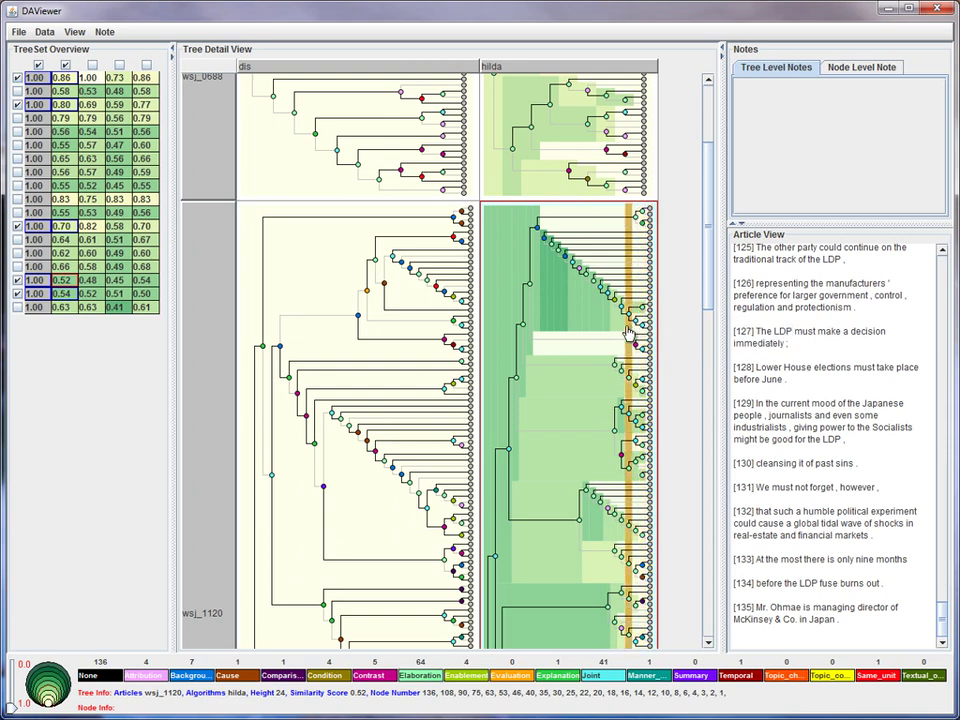
{"action": "left_click", "coordinate": [628, 333]}
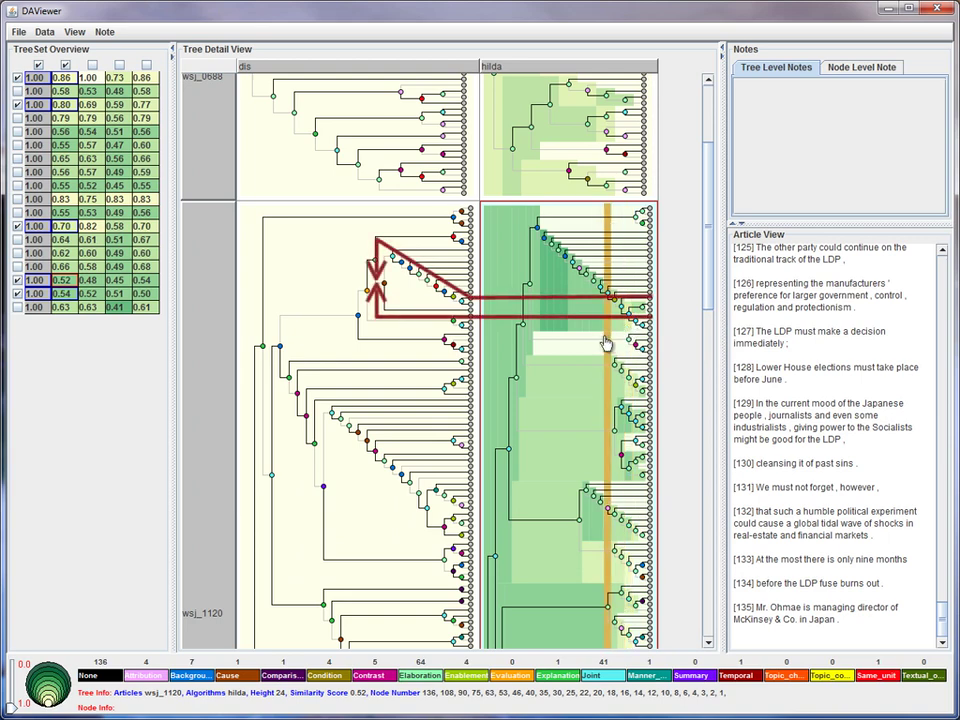
Select the Level 10 Cause node with text span [7-17] in the wsj_1120 dis tree and bring up its highlighted article text.
{"action": "left_click", "coordinate": [385, 290]}
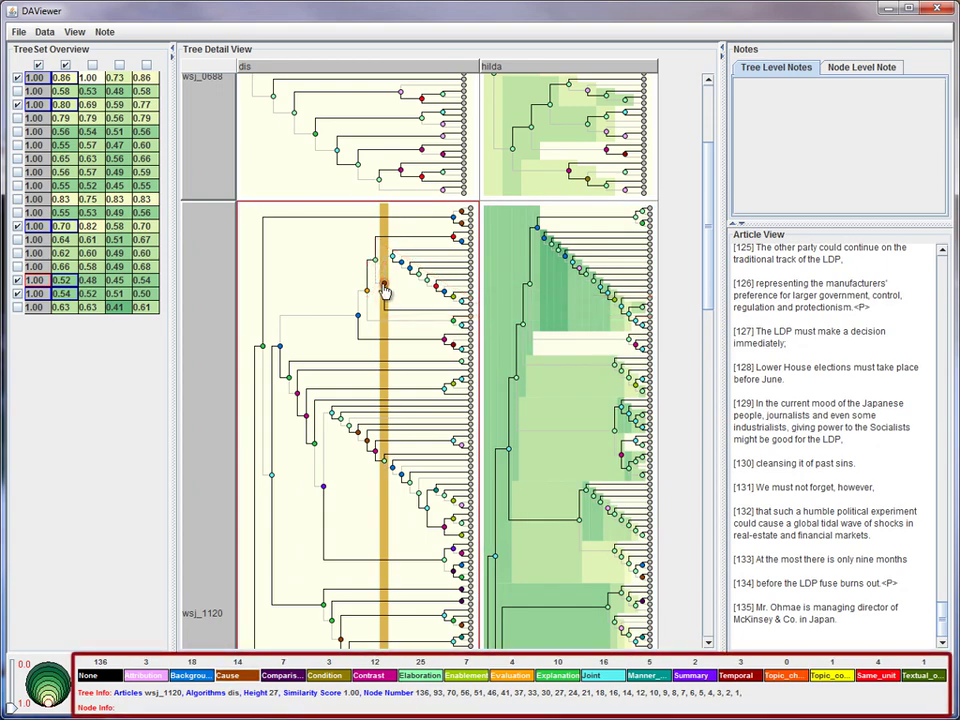
{"action": "left_click", "coordinate": [384, 288]}
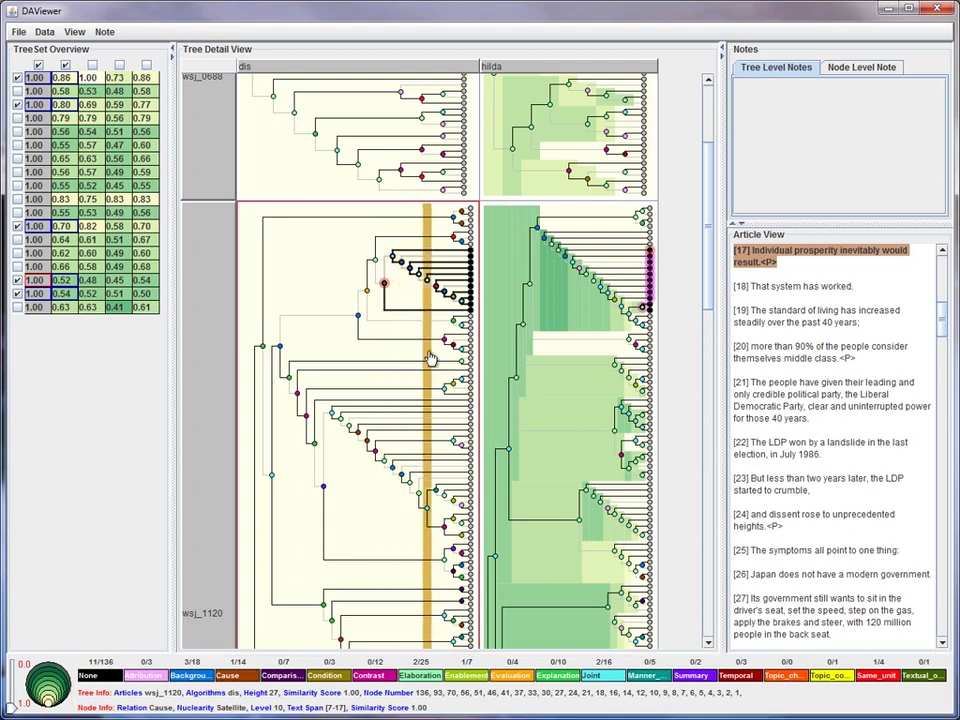
{"action": "left_click_drag", "start_coordinate": [940, 332], "coordinate": [940, 300]}
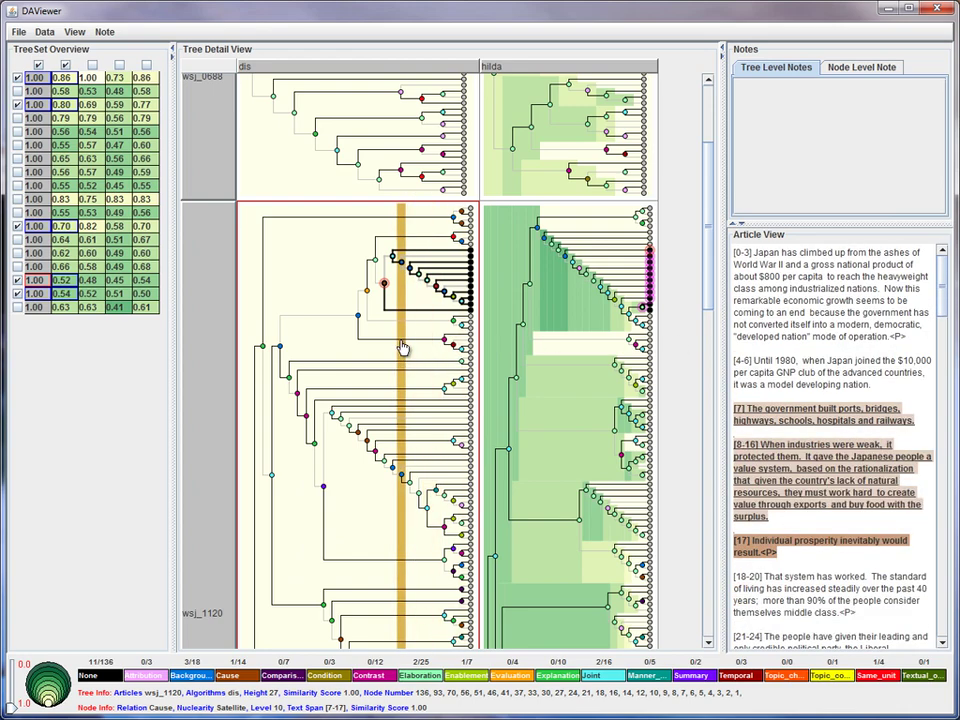
Regroup the article text by tree level so that the selected Cause node's text is split into segments [7-16] and [17].
{"action": "right_click", "coordinate": [795, 354]}
{"action": "left_click", "coordinate": [830, 372]}
{"action": "scroll", "coordinate": [928, 318], "scroll_direction": "down", "scroll_amount": 2}
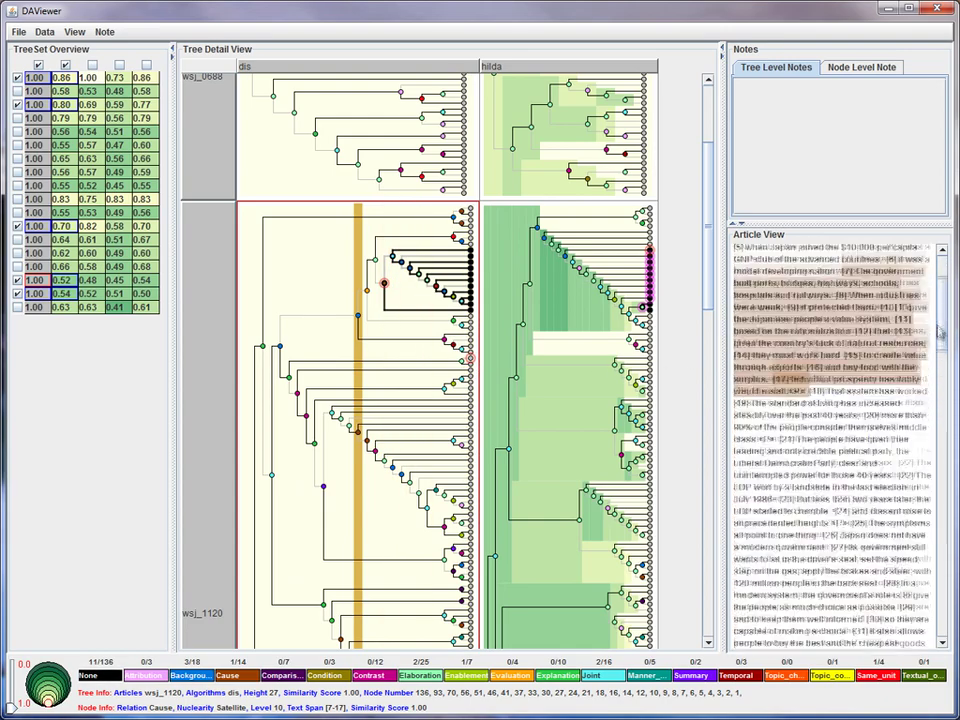
{"action": "right_click", "coordinate": [799, 309]}
{"action": "left_click", "coordinate": [830, 352]}
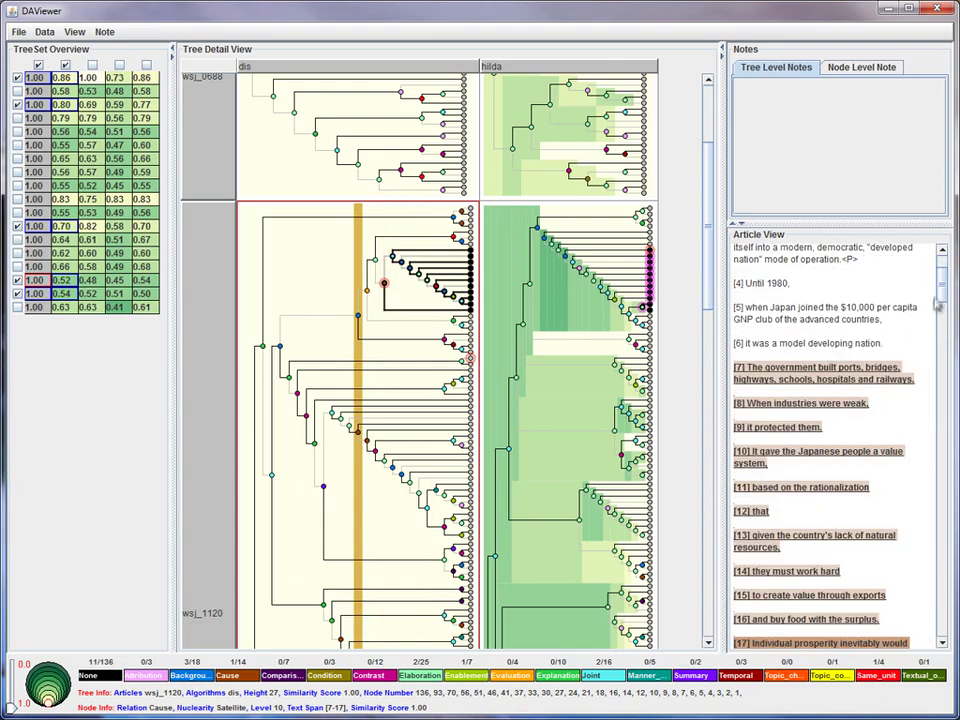
{"action": "left_click_drag", "start_coordinate": [937, 302], "coordinate": [940, 330]}
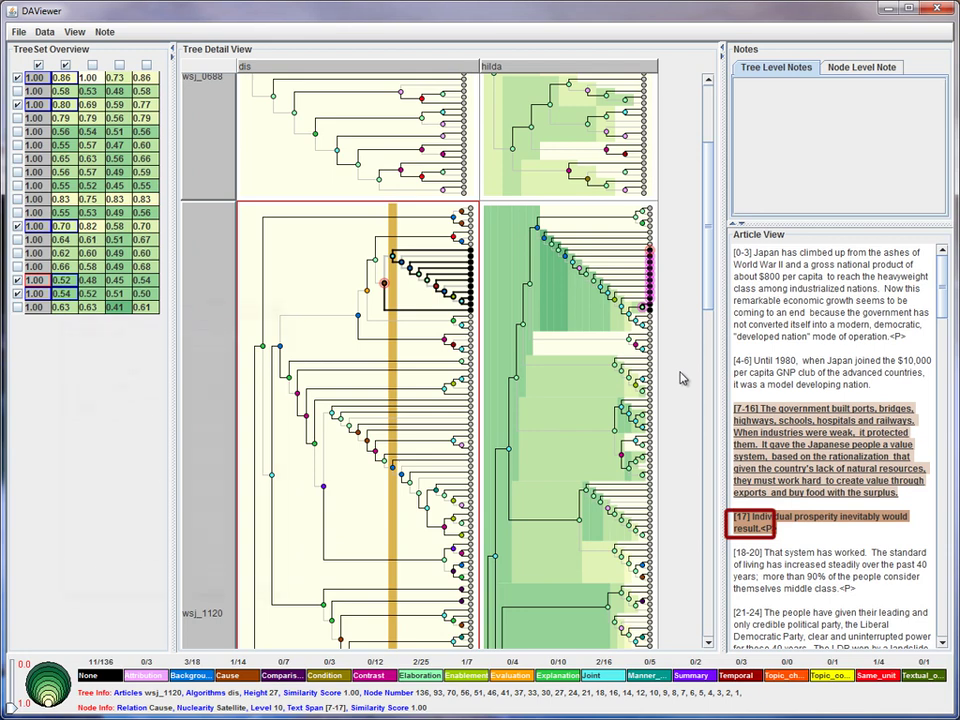
Run a text search for "result" and select one of the matching nodes in the lower part of the wsj_1120 dis tree.
{"action": "key", "text": "ctrl+f"}
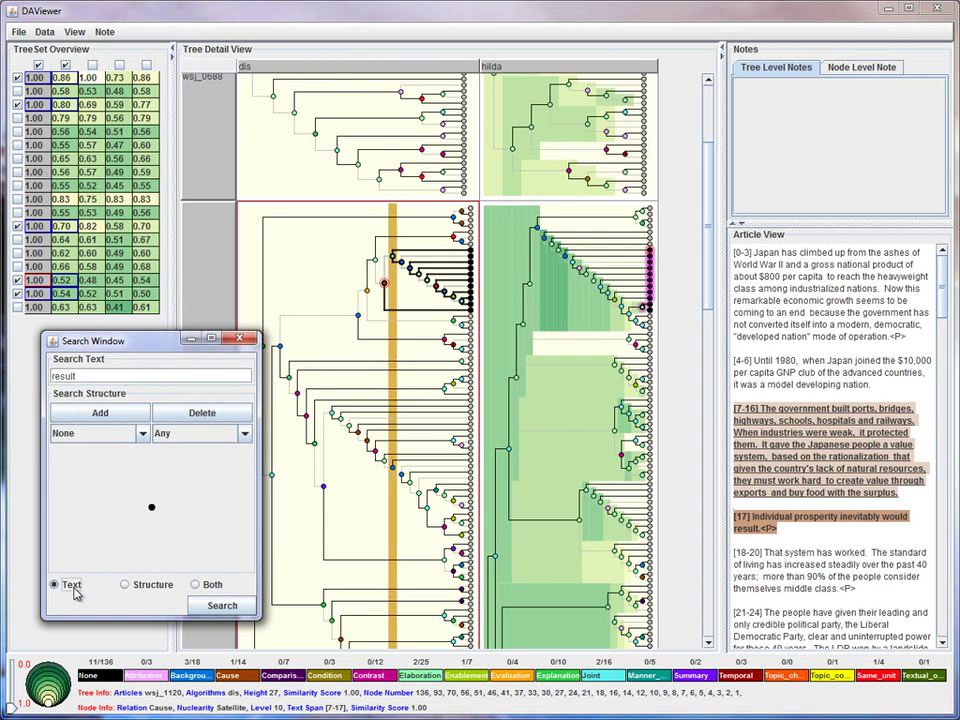
{"action": "left_click", "coordinate": [218, 605]}
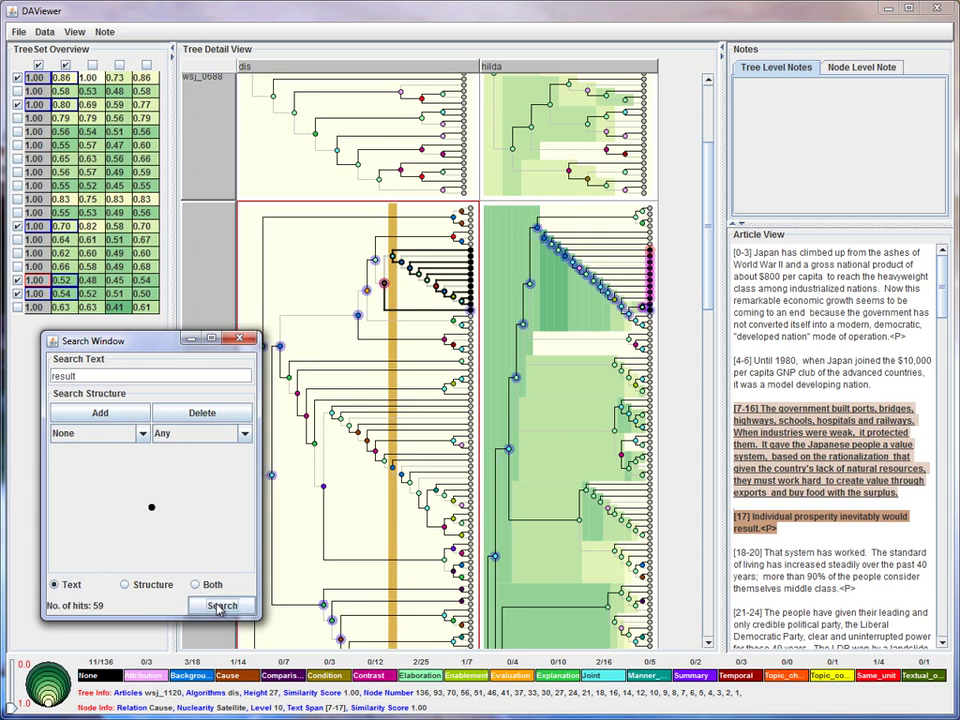
{"action": "left_click_drag", "start_coordinate": [128, 352], "coordinate": [91, 350]}
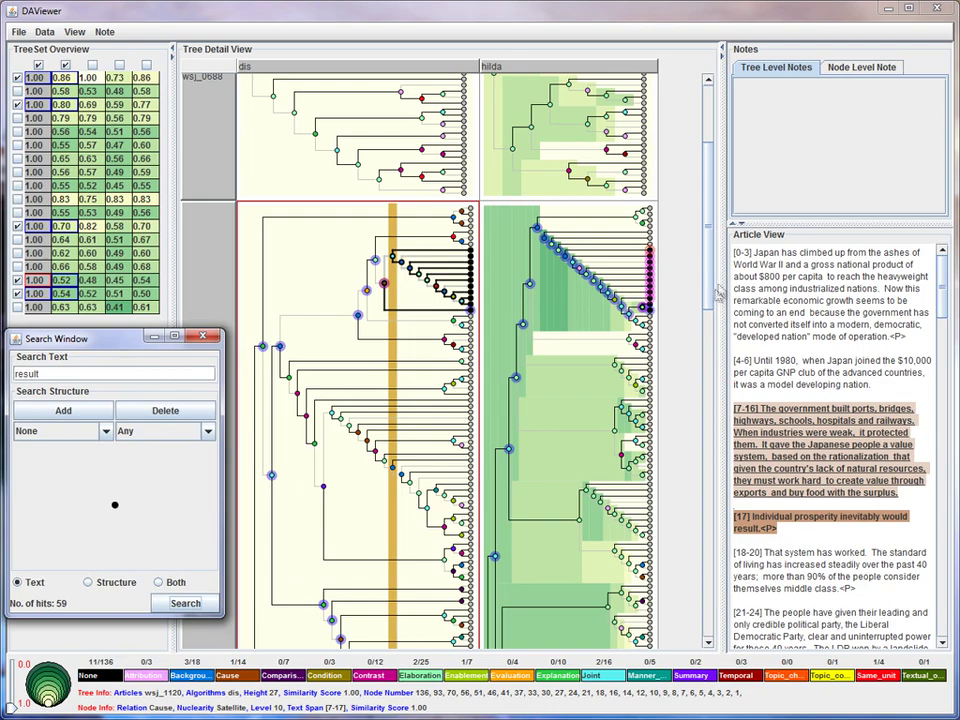
{"action": "scroll", "coordinate": [705, 381], "scroll_direction": "down", "scroll_amount": 3}
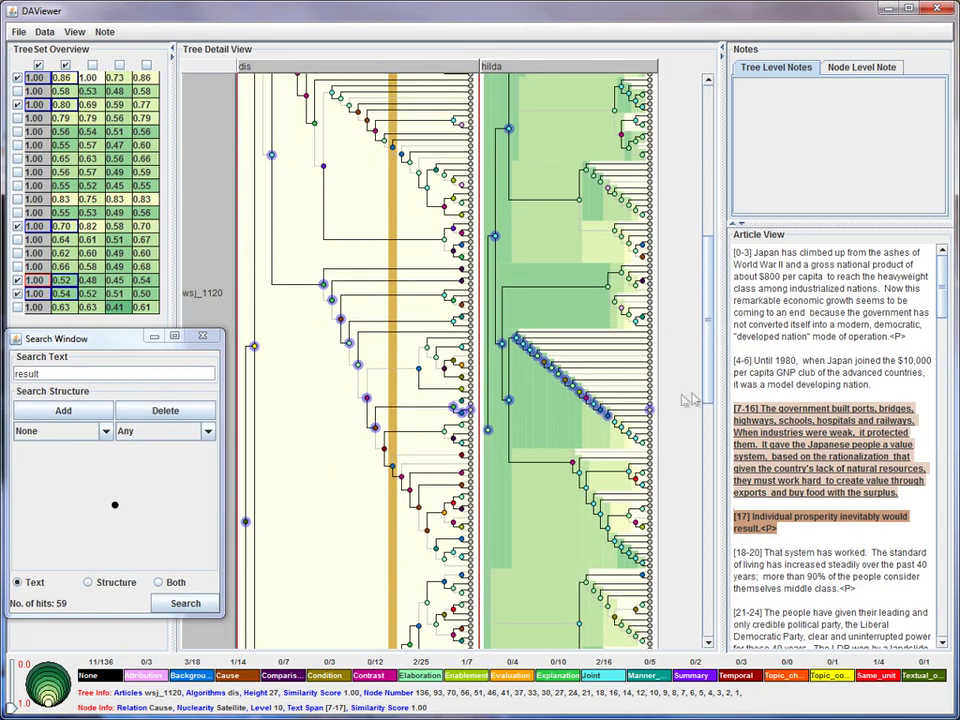
{"action": "left_click", "coordinate": [375, 431]}
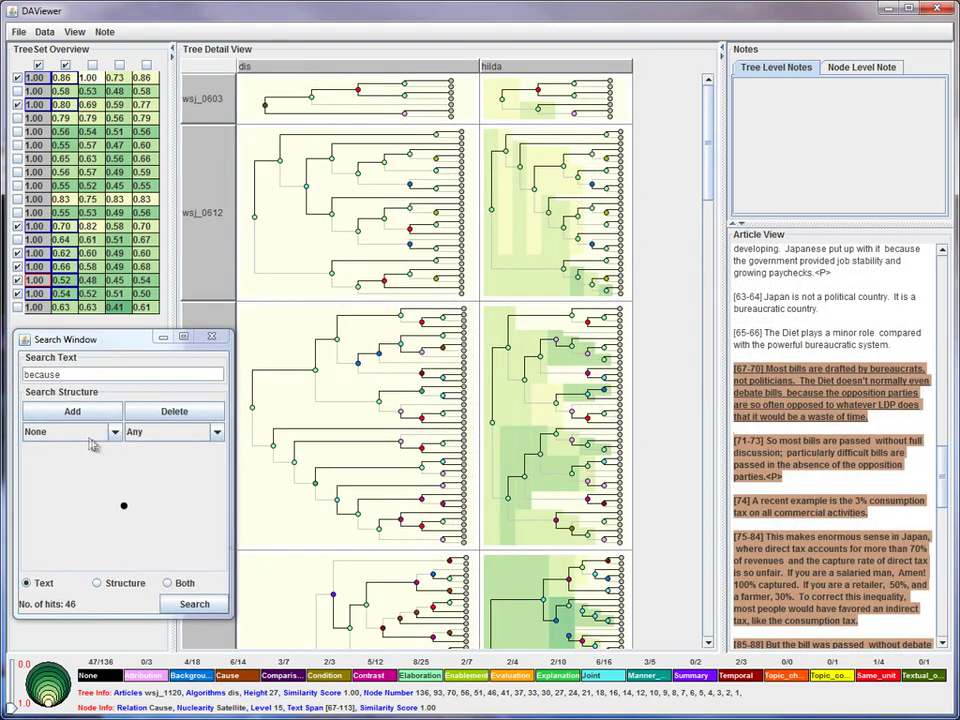
Build a two-child search structure with a Cause parent, setting its upper child to relation Any and nuclearity Satellite.
{"action": "left_click", "coordinate": [124, 505]}
{"action": "left_click", "coordinate": [124, 411]}
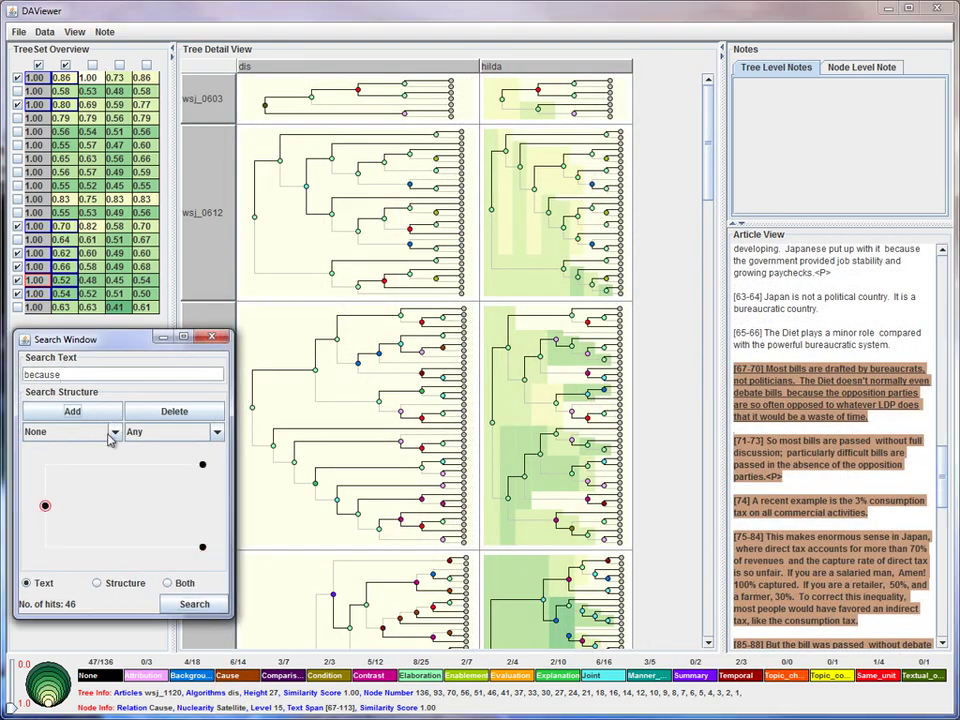
{"action": "left_click", "coordinate": [110, 432]}
{"action": "left_click", "coordinate": [60, 488]}
{"action": "left_click", "coordinate": [202, 547]}
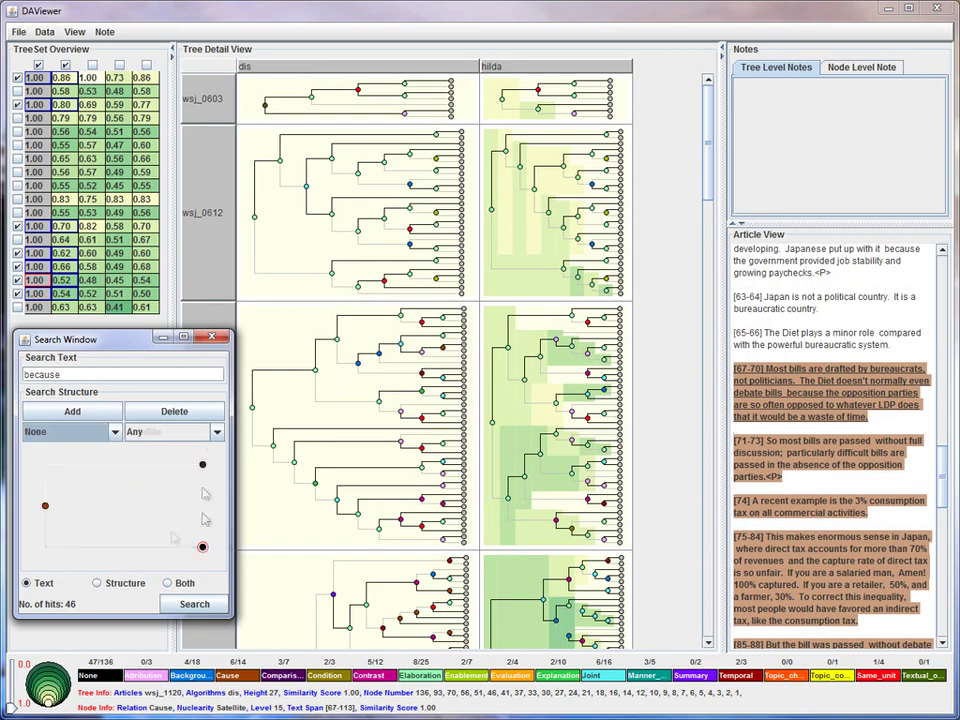
{"action": "left_click", "coordinate": [203, 464]}
{"action": "left_click", "coordinate": [175, 432]}
{"action": "left_click", "coordinate": [160, 472]}
Run a structure-only search for the Cause pattern and inspect the matching nodes further down the trees.
{"action": "left_click", "coordinate": [110, 583]}
{"action": "left_click", "coordinate": [194, 604]}
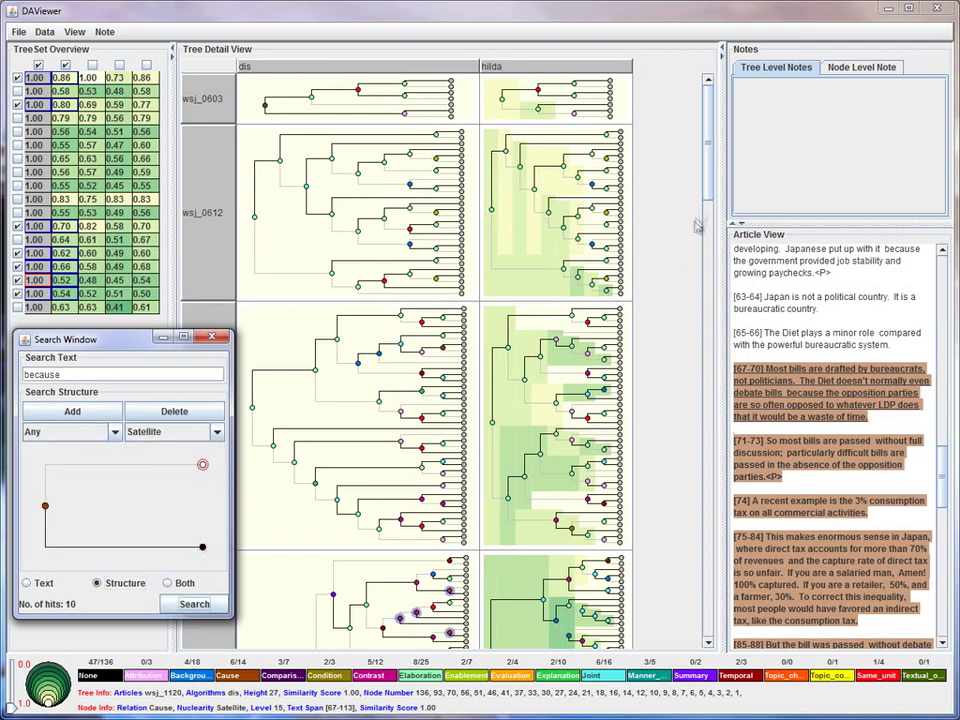
{"action": "scroll", "coordinate": [530, 160], "scroll_direction": "down", "scroll_amount": 5}
{"action": "left_click", "coordinate": [401, 236]}
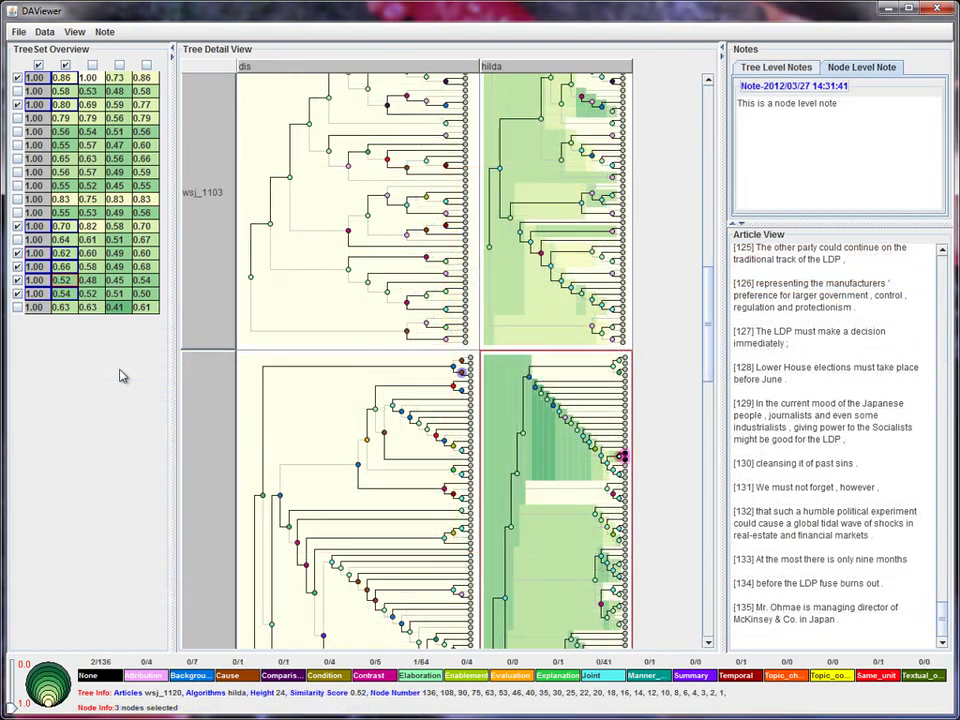
Show the no_main_edus_no_RST_traverse, no_ngrams and no_syntactic_pref_suf trees alongside hilda, and hide the dis column.
{"action": "left_click", "coordinate": [92, 64]}
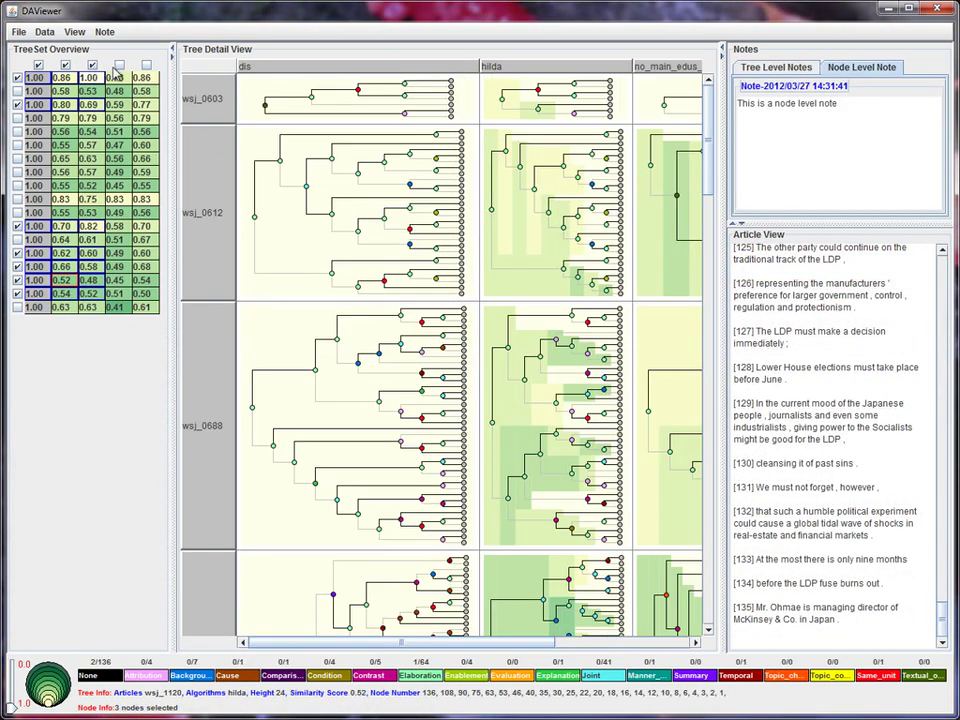
{"action": "left_click", "coordinate": [119, 64]}
{"action": "left_click", "coordinate": [146, 64]}
{"action": "left_click", "coordinate": [38, 65]}
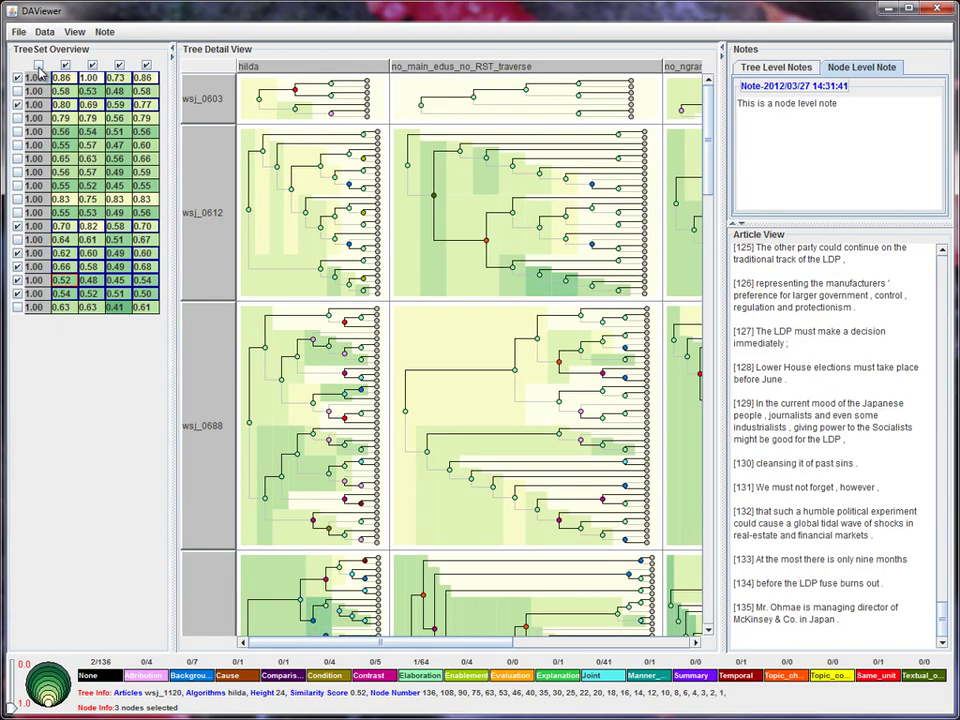
Set the hilda column as the reference for the similarity comparison.
{"action": "left_click", "coordinate": [63, 79]}
{"action": "right_click", "coordinate": [63, 84]}
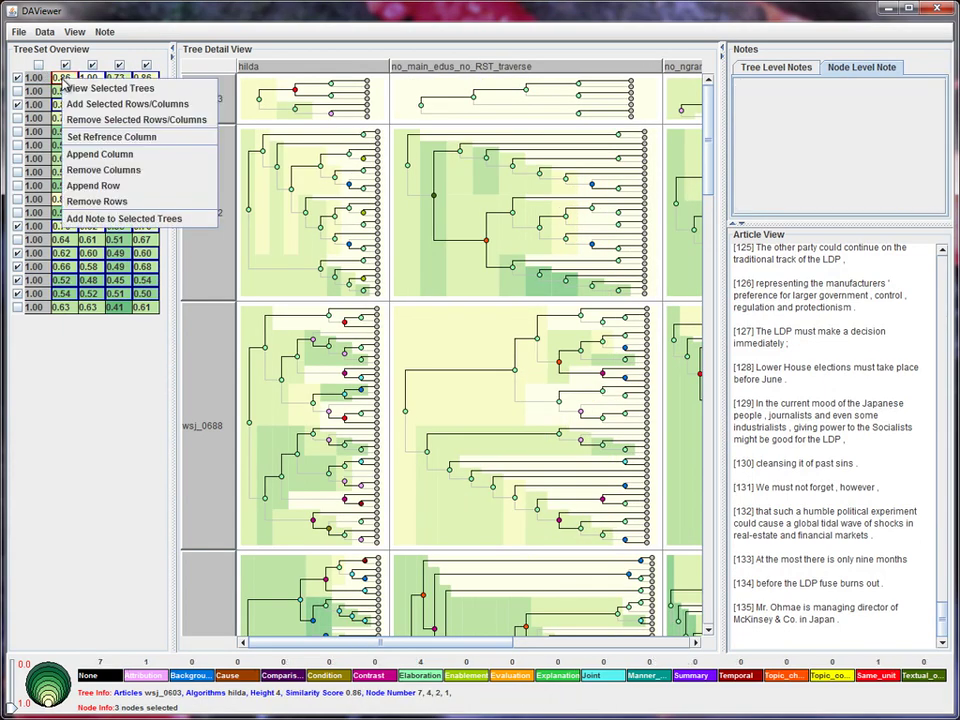
{"action": "left_click", "coordinate": [92, 140]}
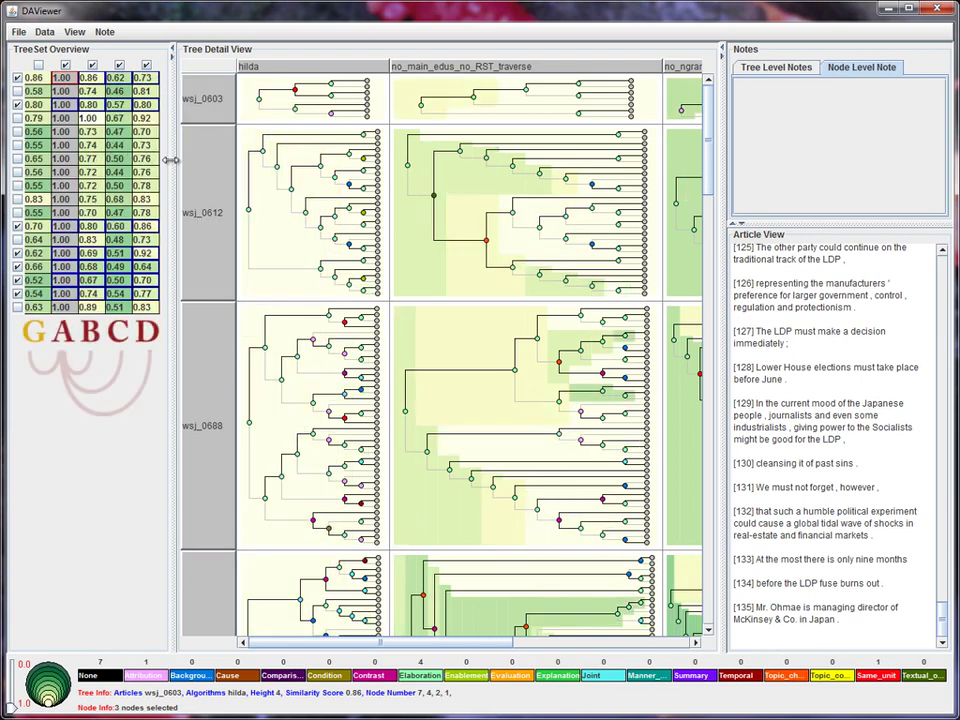
Collapse the tree set overview and the notes and article areas so all four algorithm columns fit side by side.
{"action": "left_click", "coordinate": [173, 52]}
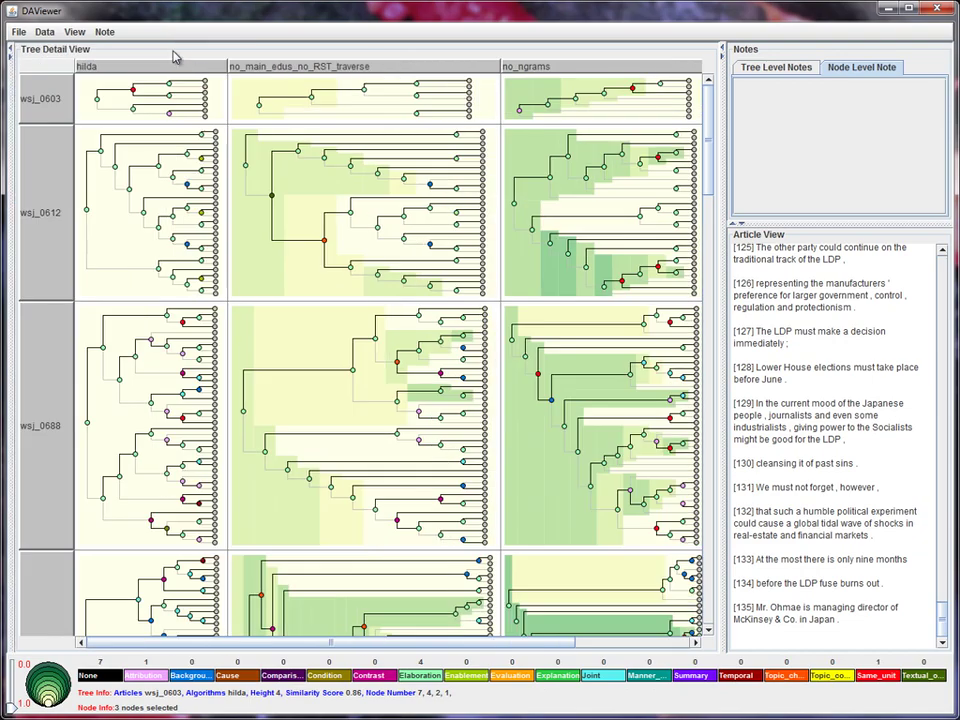
{"action": "left_click", "coordinate": [723, 48]}
{"action": "left_click_drag", "start_coordinate": [936, 165], "coordinate": [938, 198]}
Bring up the display options for the tree comparison.
{"action": "left_click", "coordinate": [74, 32]}
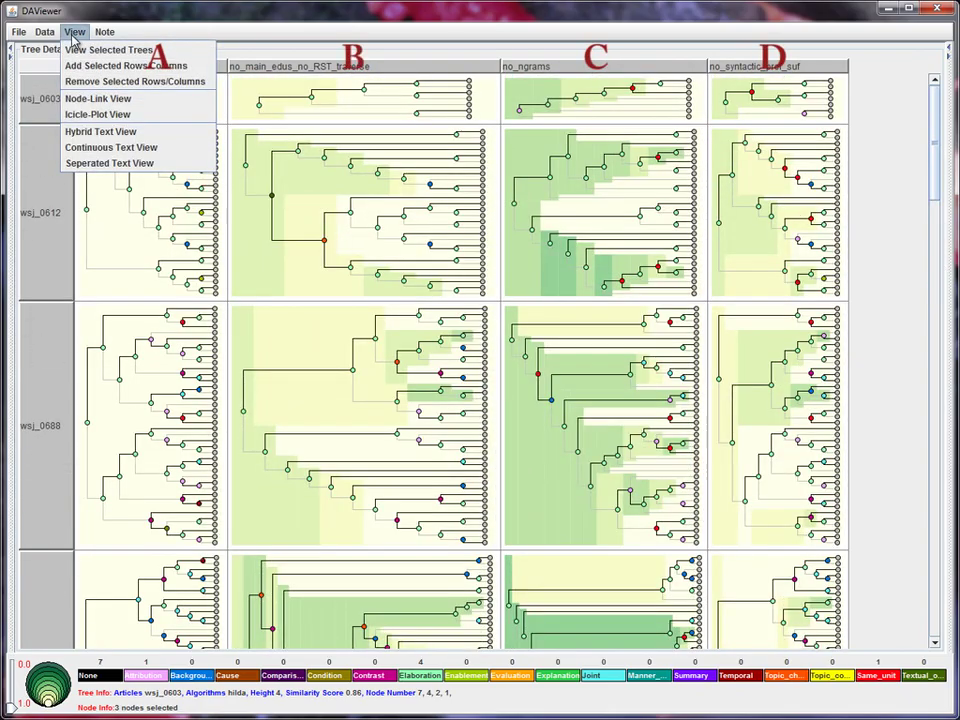